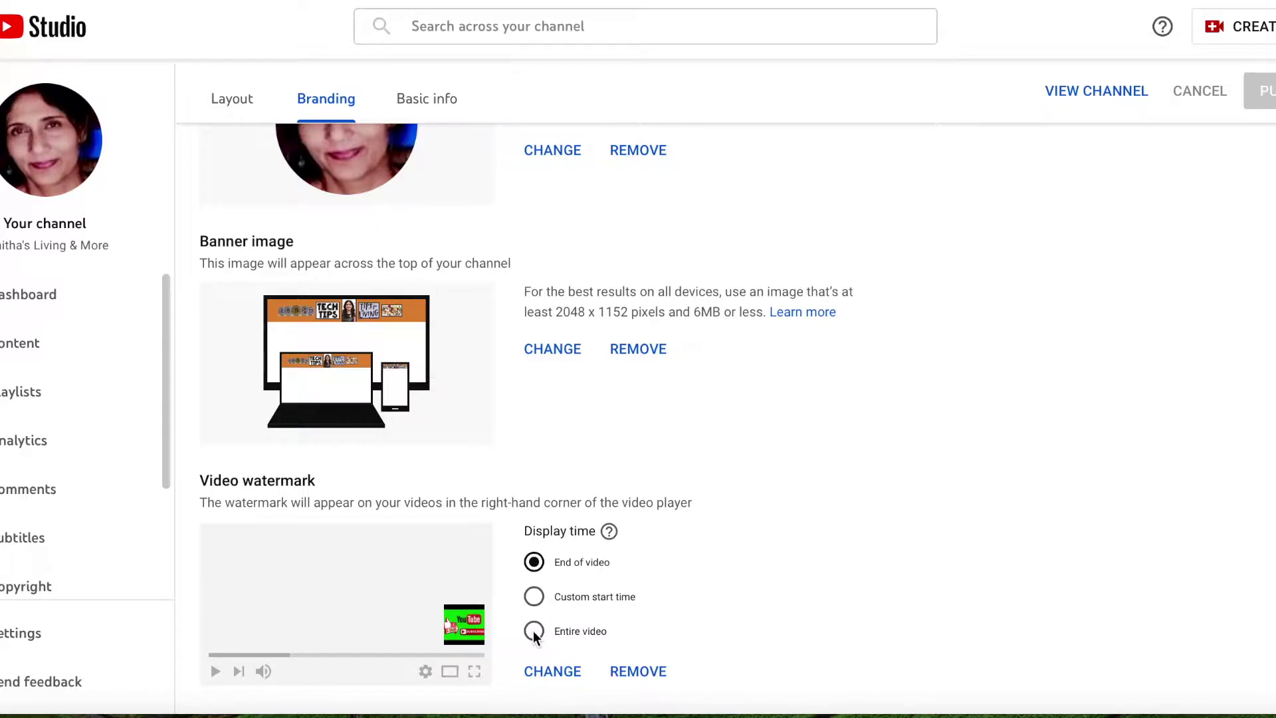
Step: Choose 'Entire video' as the video watermark's display time
click(533, 631)
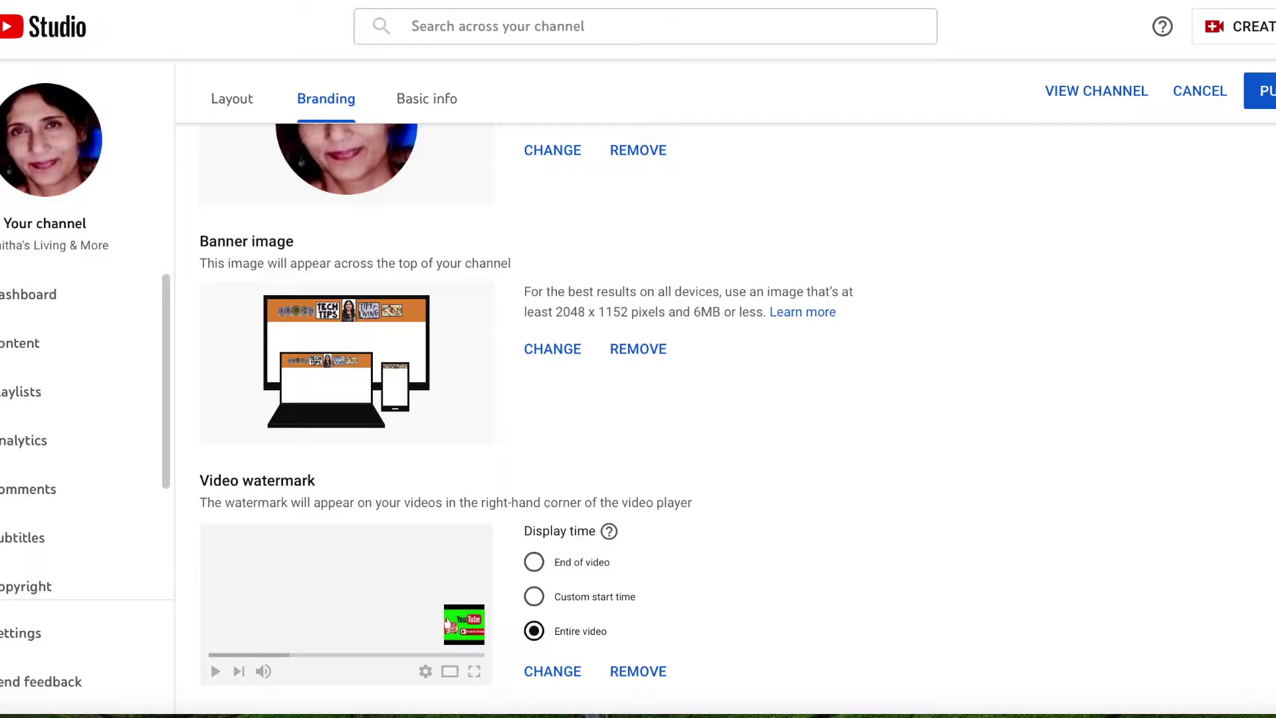
Step: Publish the watermark display-time change to the channel
click(1260, 91)
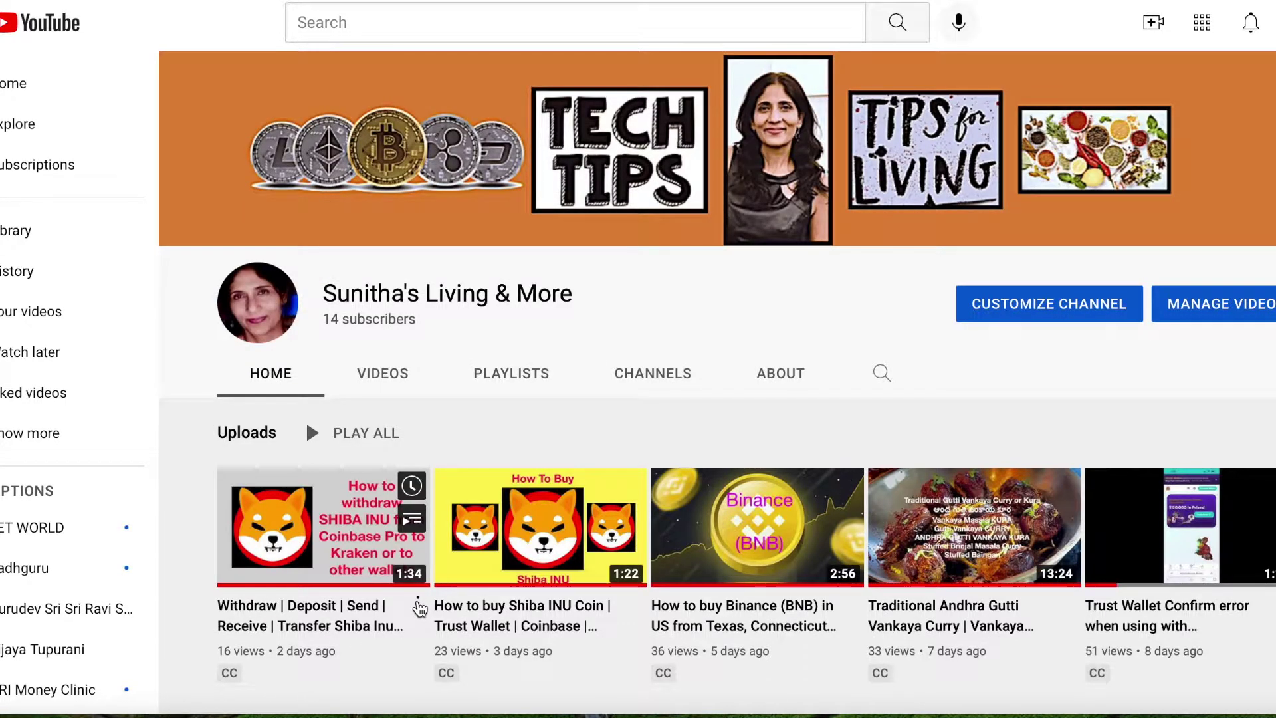
Step: Queue and play the first upload, the Shiba Inu withdraw video, then expand it to its watch page
click(412, 518)
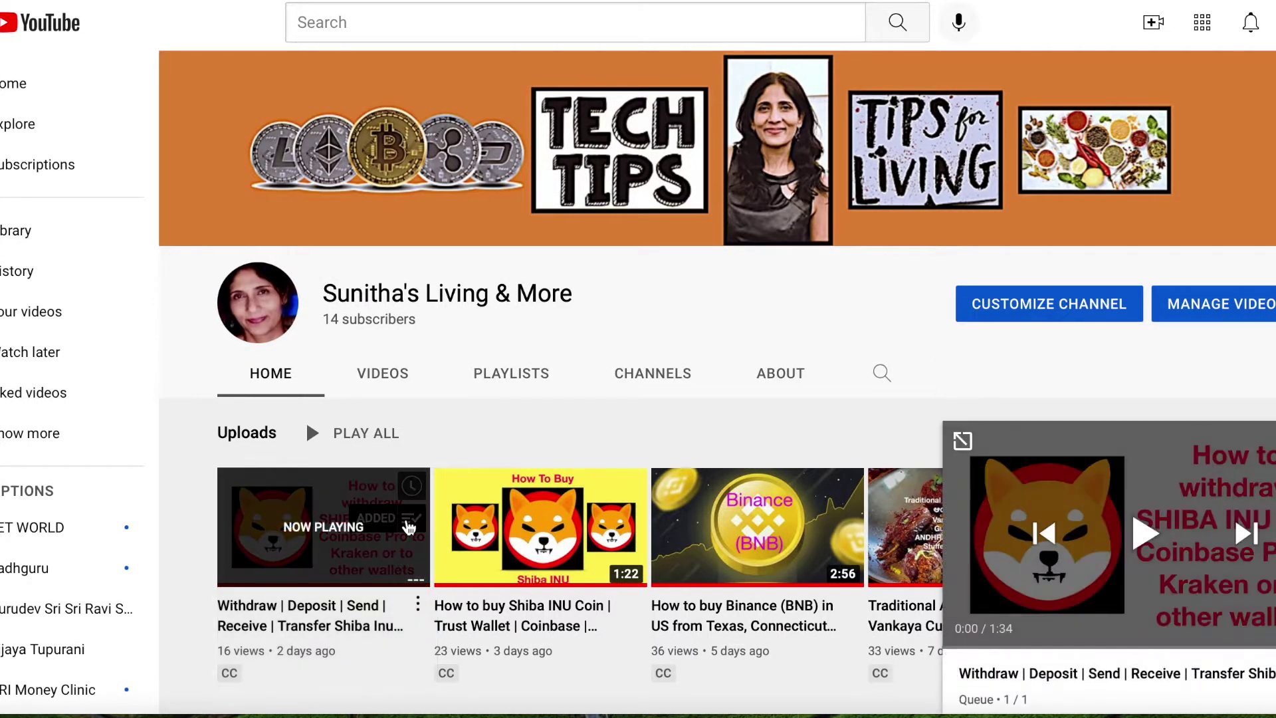
click(1148, 541)
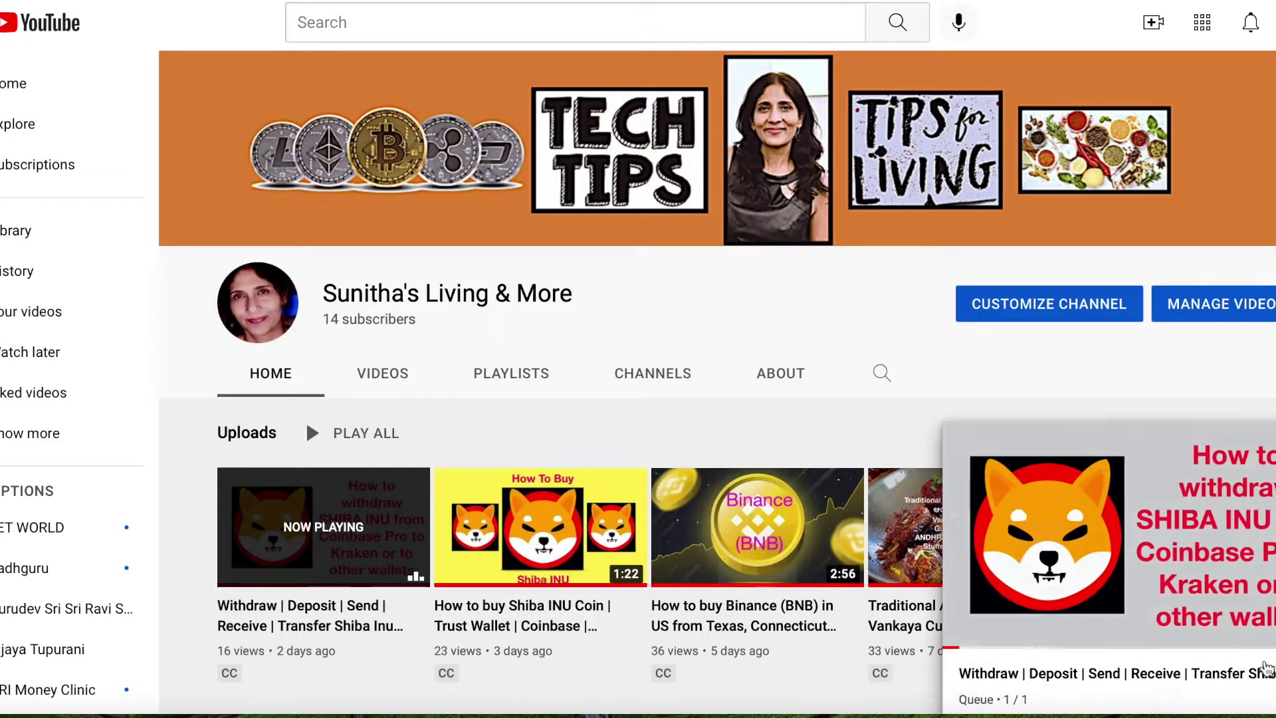
mouse_move(1128, 638)
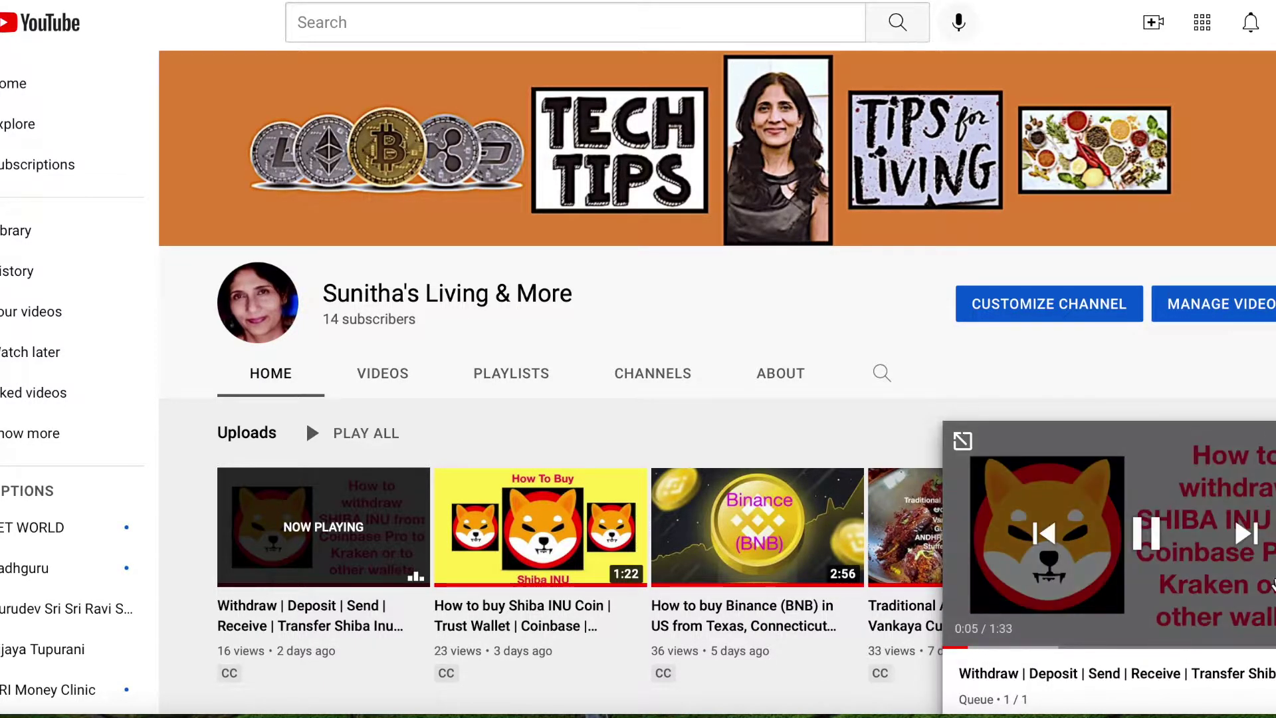
click(957, 440)
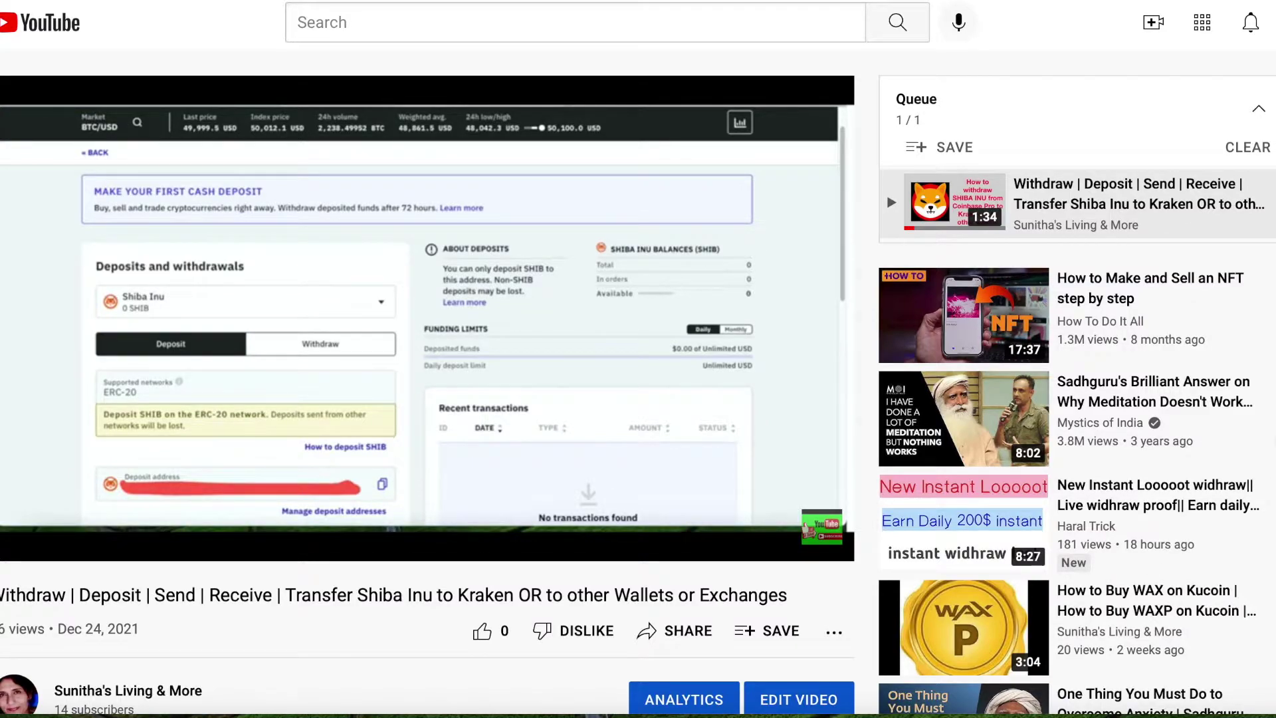
Step: Pause the video at 0:35, resume it, then skip ahead to about 0:59 and 1:15
click(80, 539)
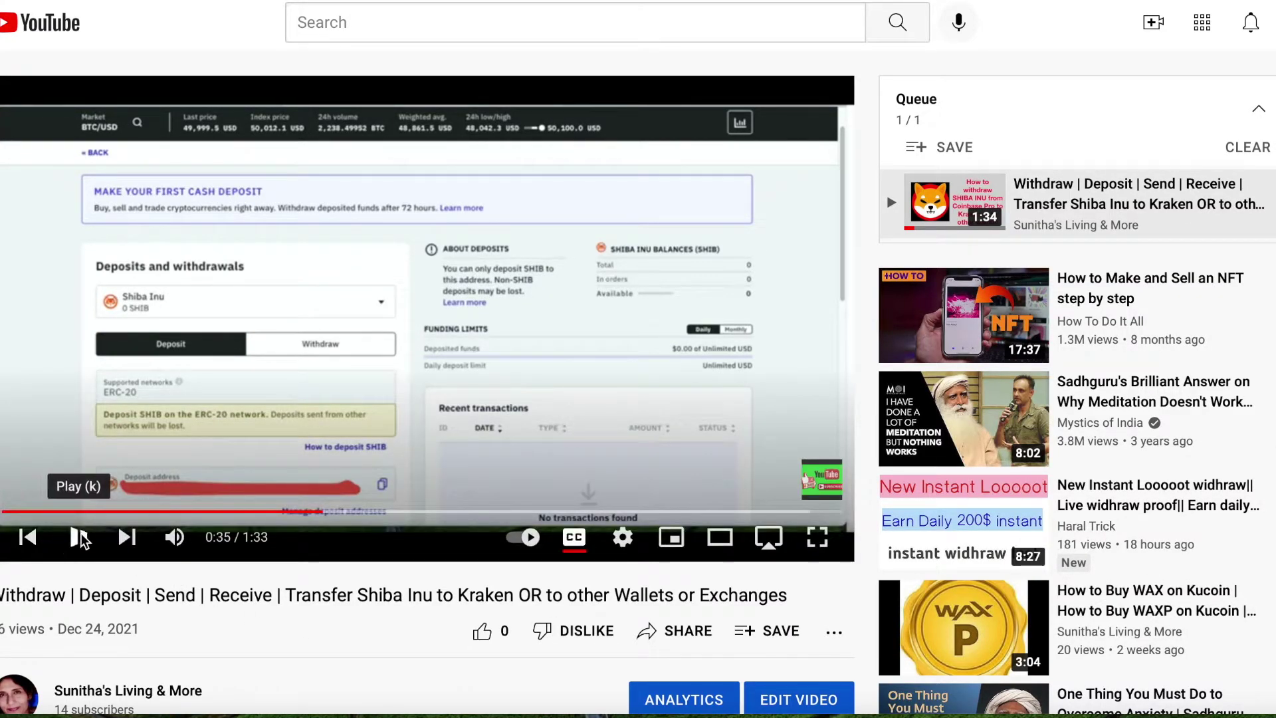
mouse_move(828, 479)
click(78, 539)
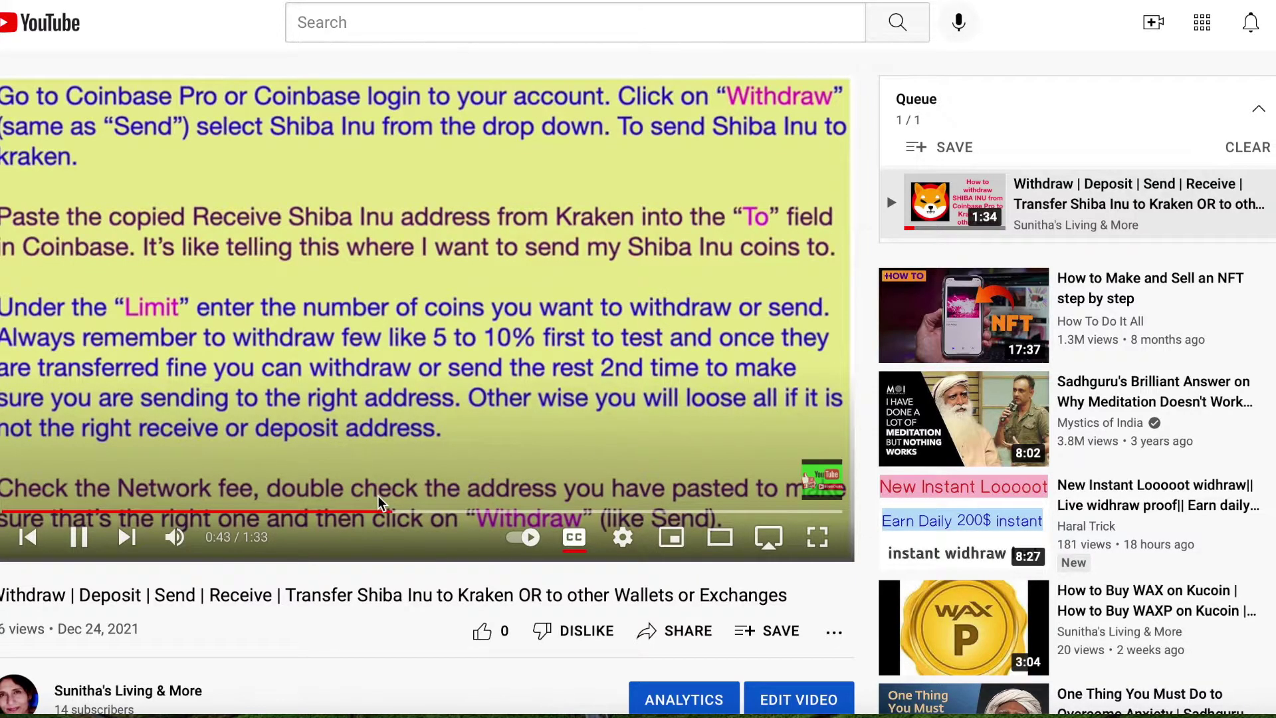
click(541, 511)
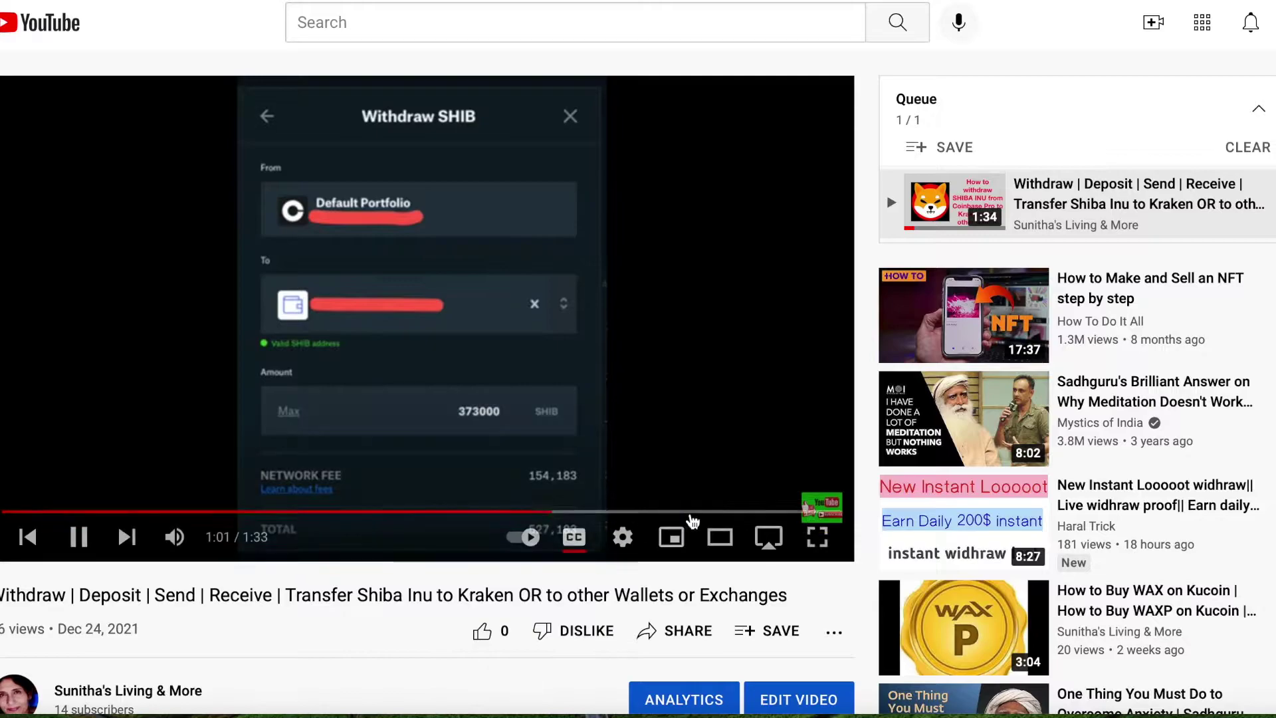
click(690, 513)
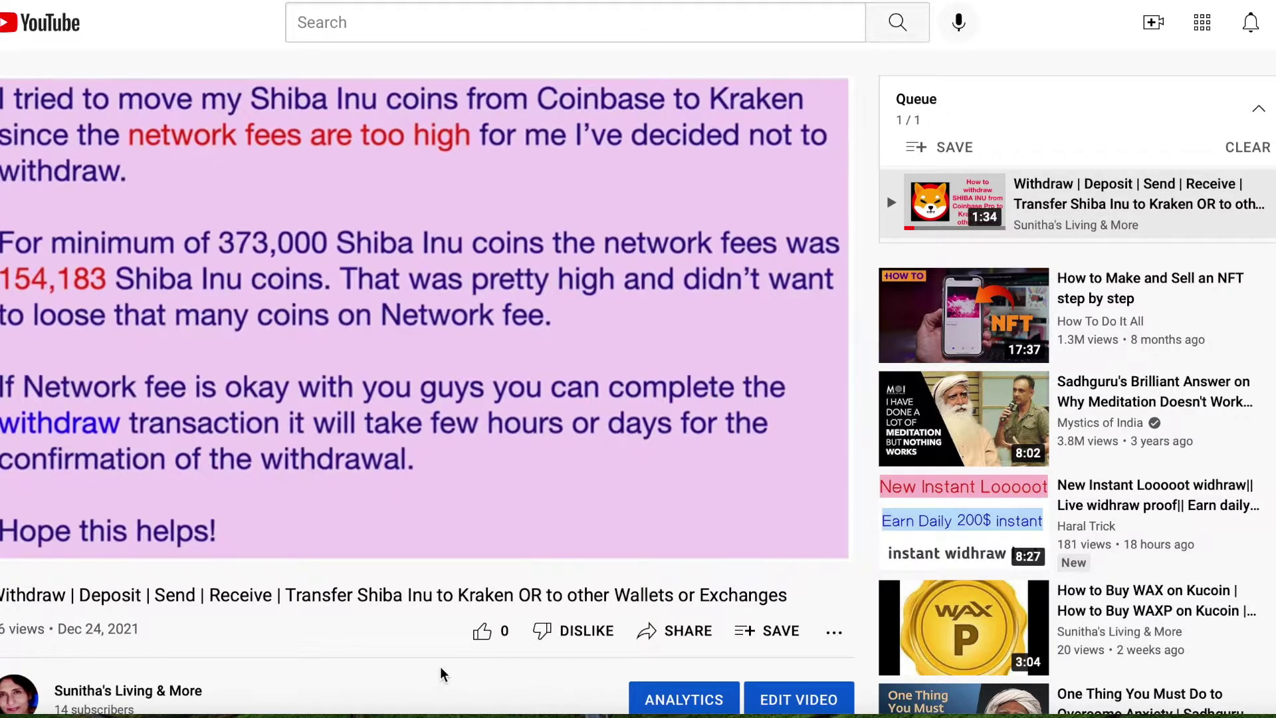
mouse_move(833, 515)
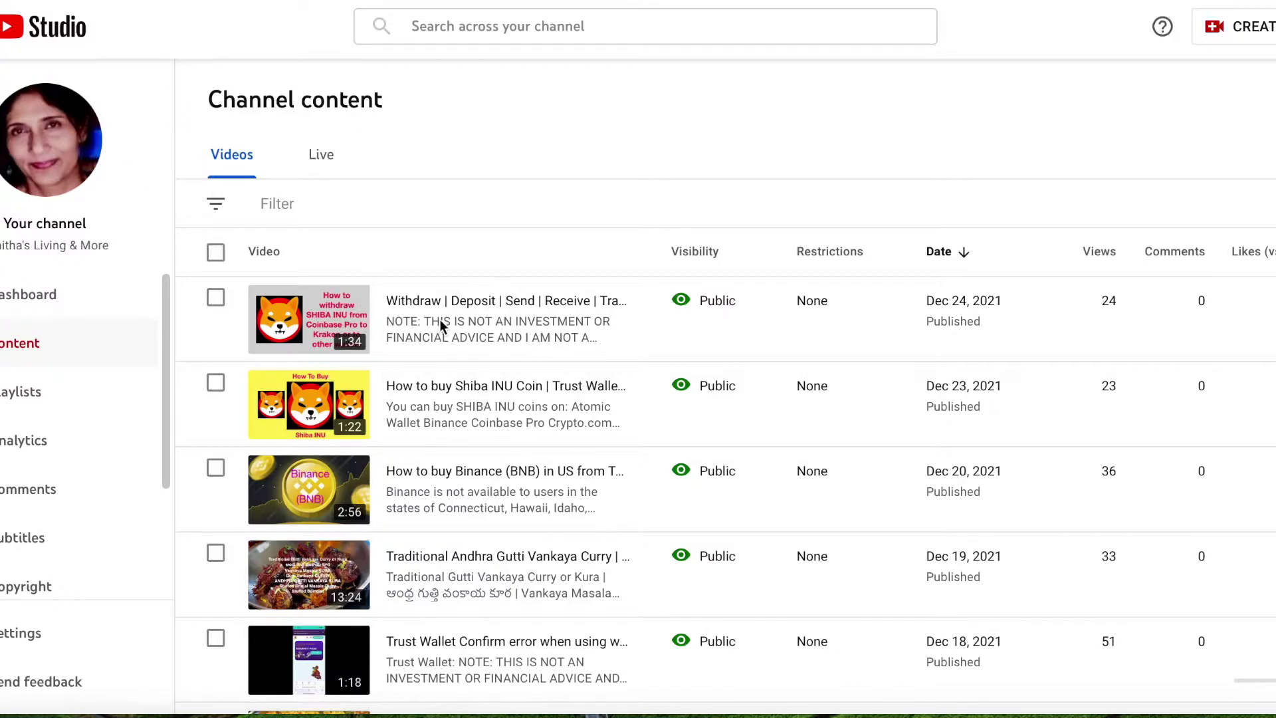
Step: Open the Shiba Inu video's details and launch its end screen editor
mouse_move(421, 313)
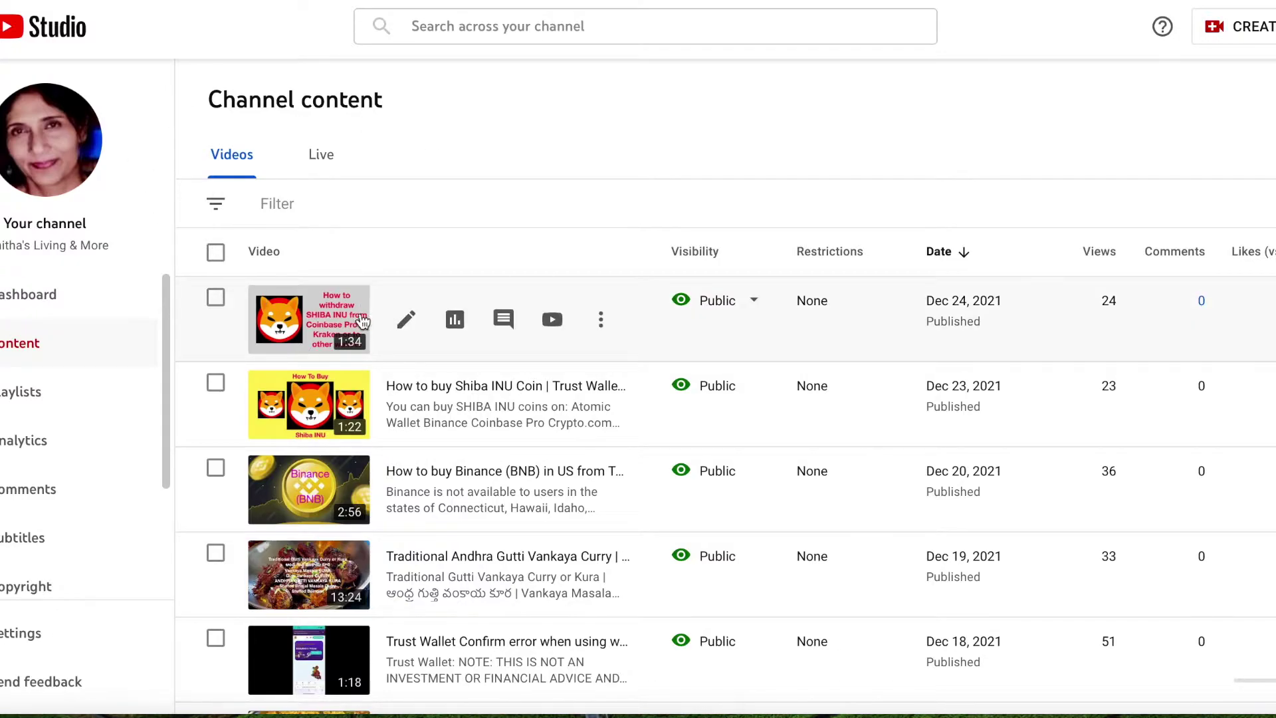
click(407, 322)
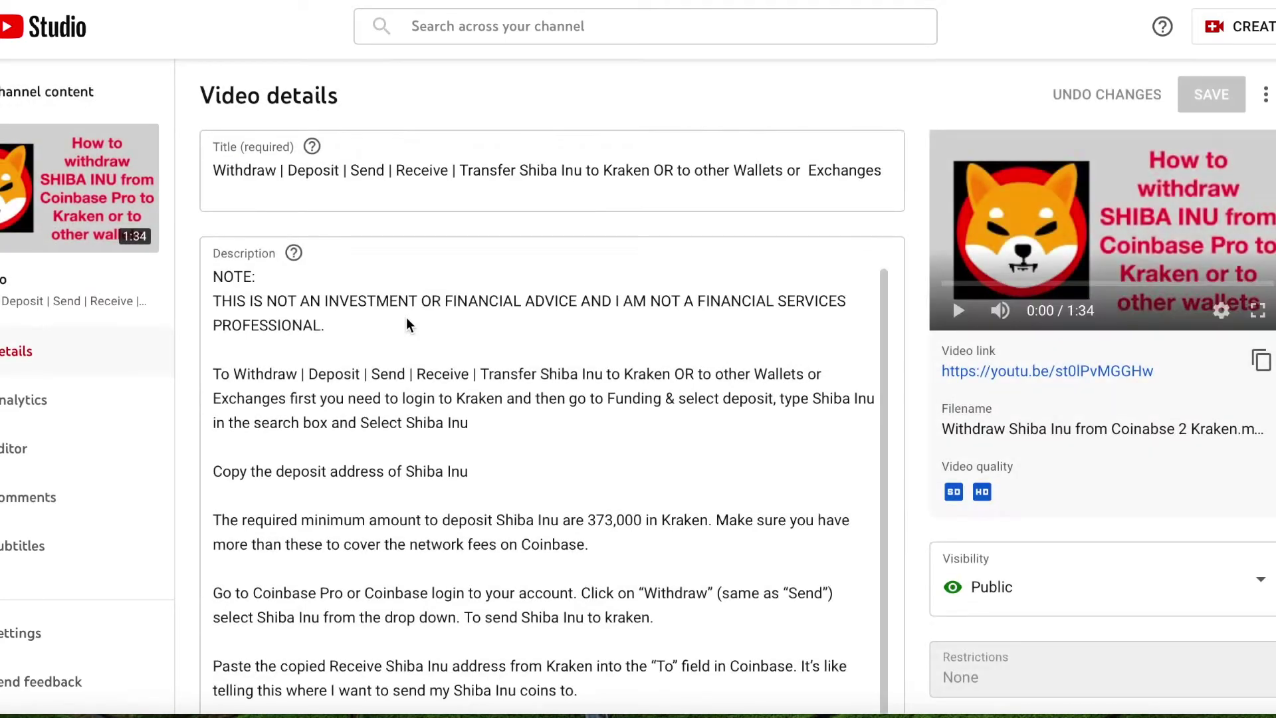
scroll(665, 445, down, 1)
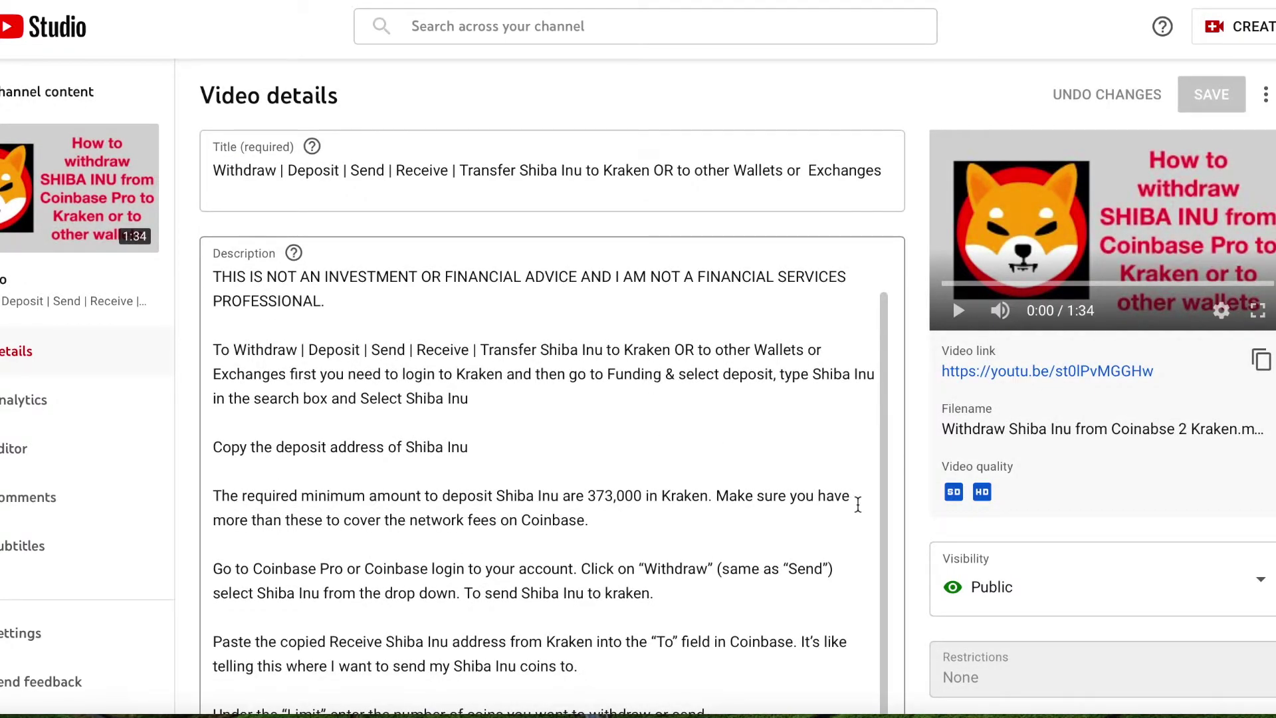
scroll(858, 505, down, 10)
scroll(858, 505, up, 6)
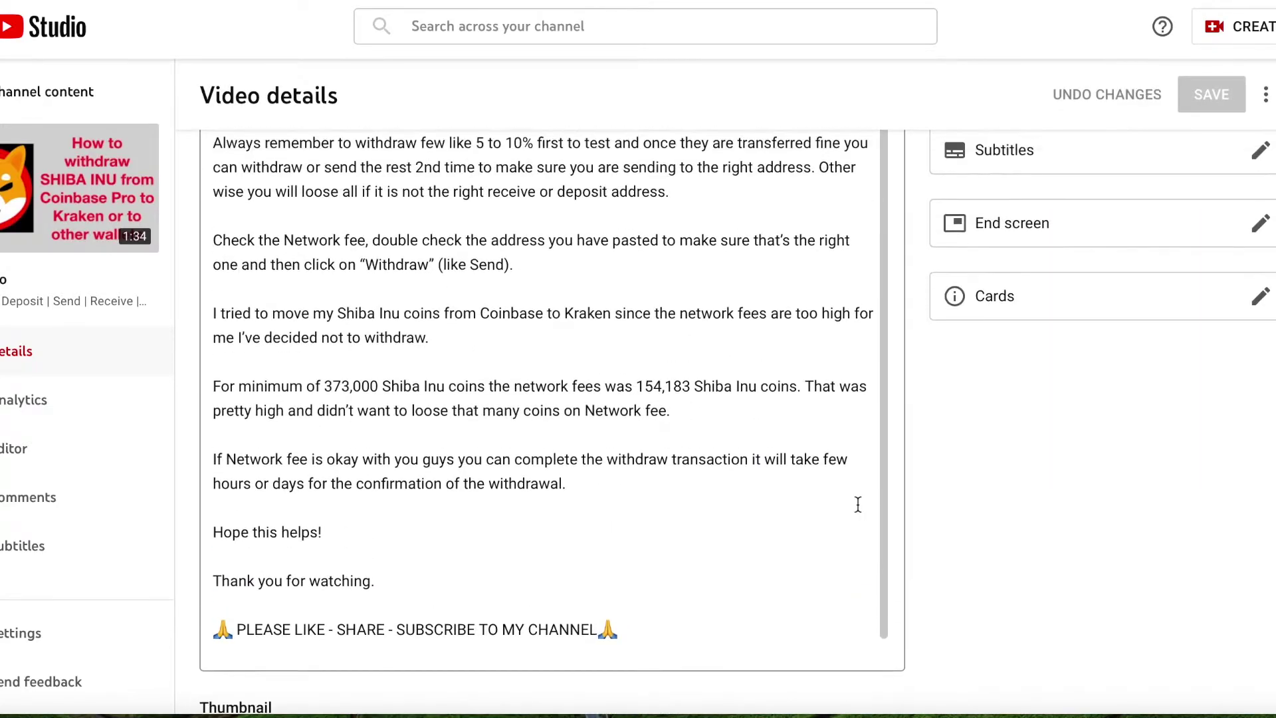
scroll(1063, 496, up, 2)
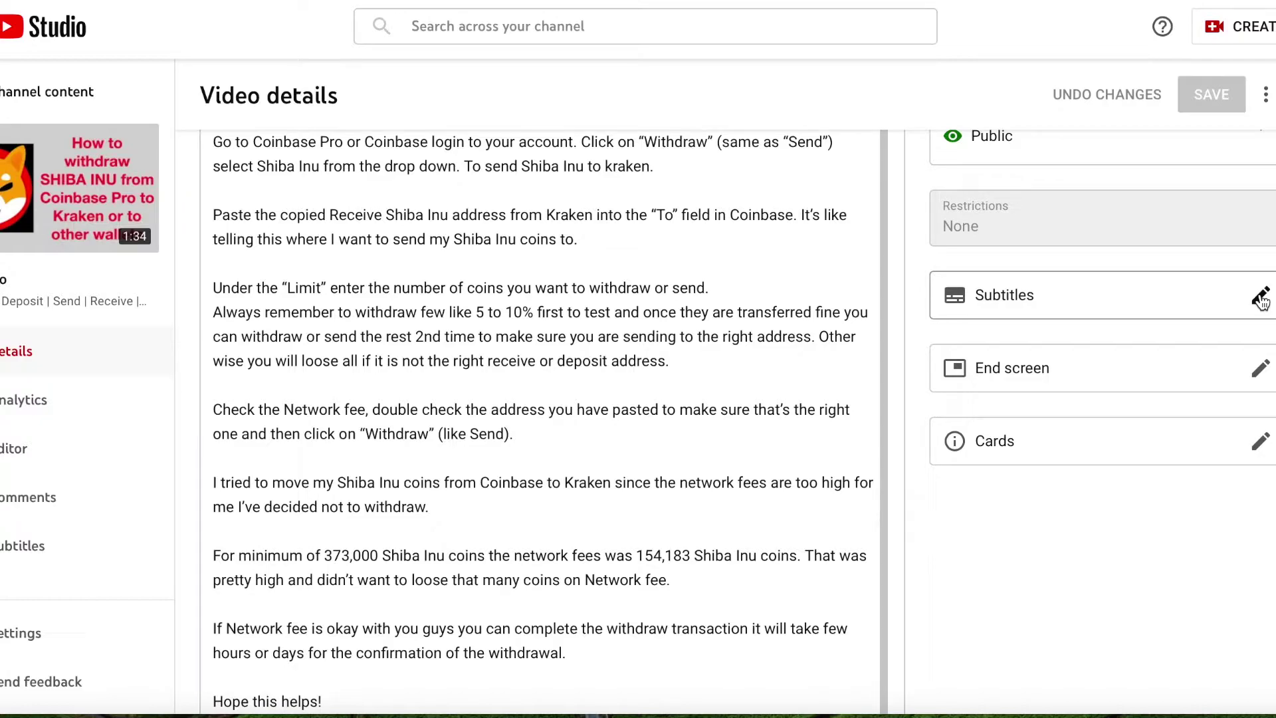
click(1260, 369)
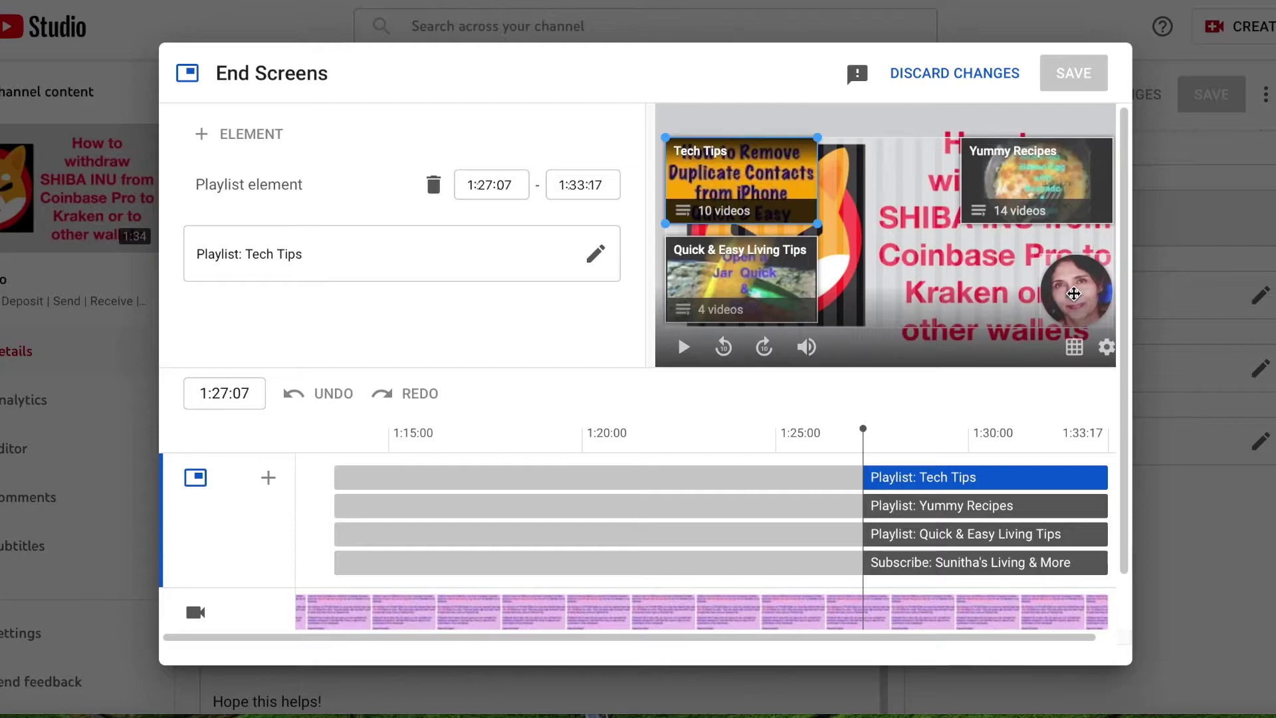
Step: Delete the existing subscribe element and add a new Subscribe end-screen element
click(1074, 294)
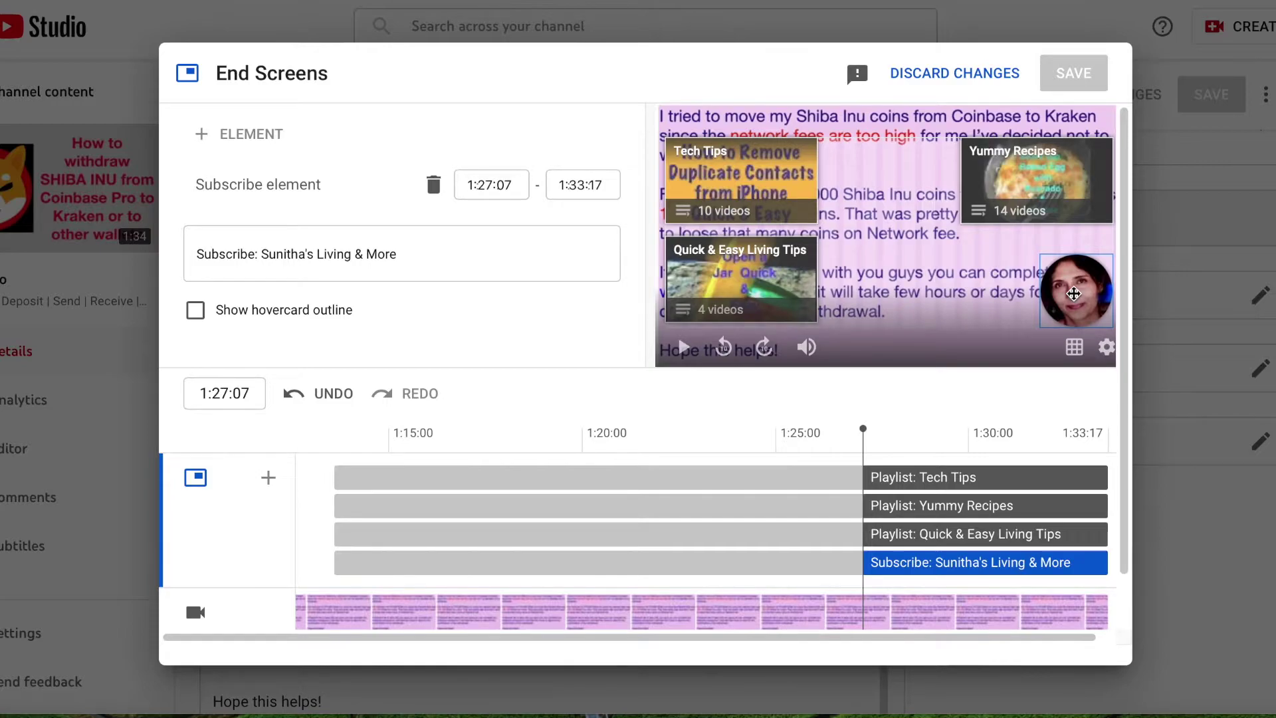
key(Delete)
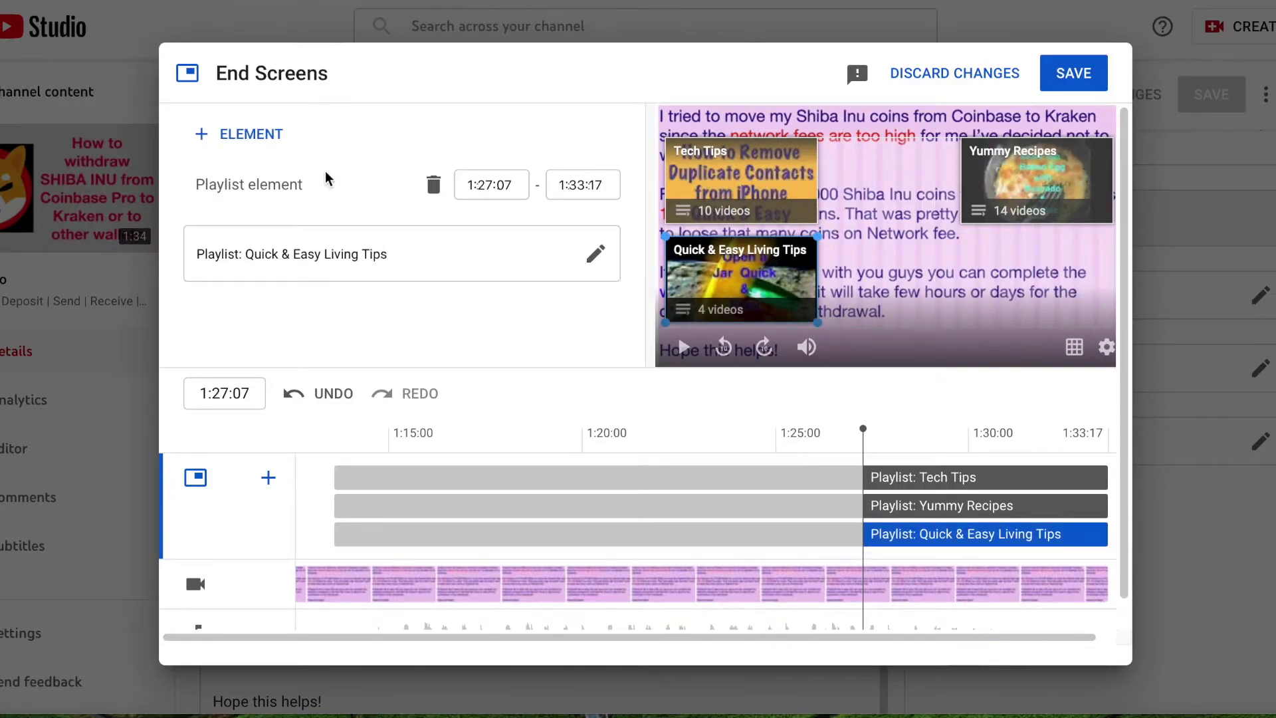
click(212, 147)
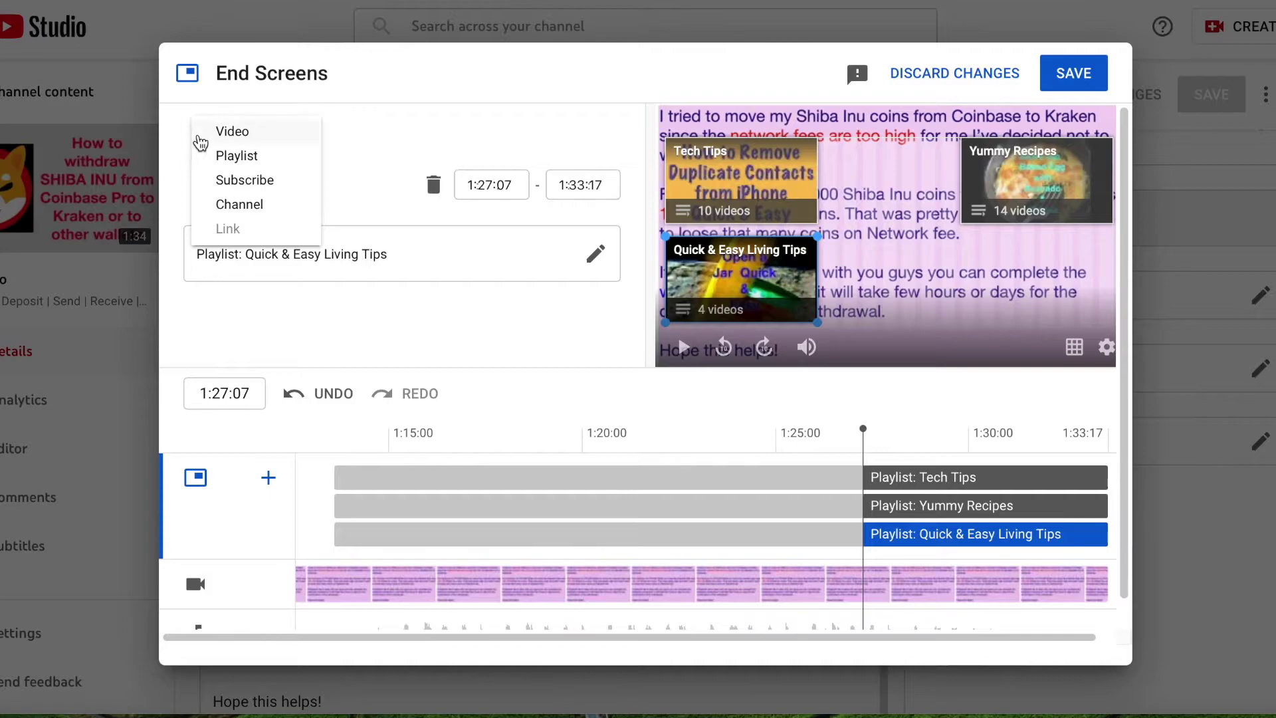
click(372, 138)
click(209, 135)
click(232, 189)
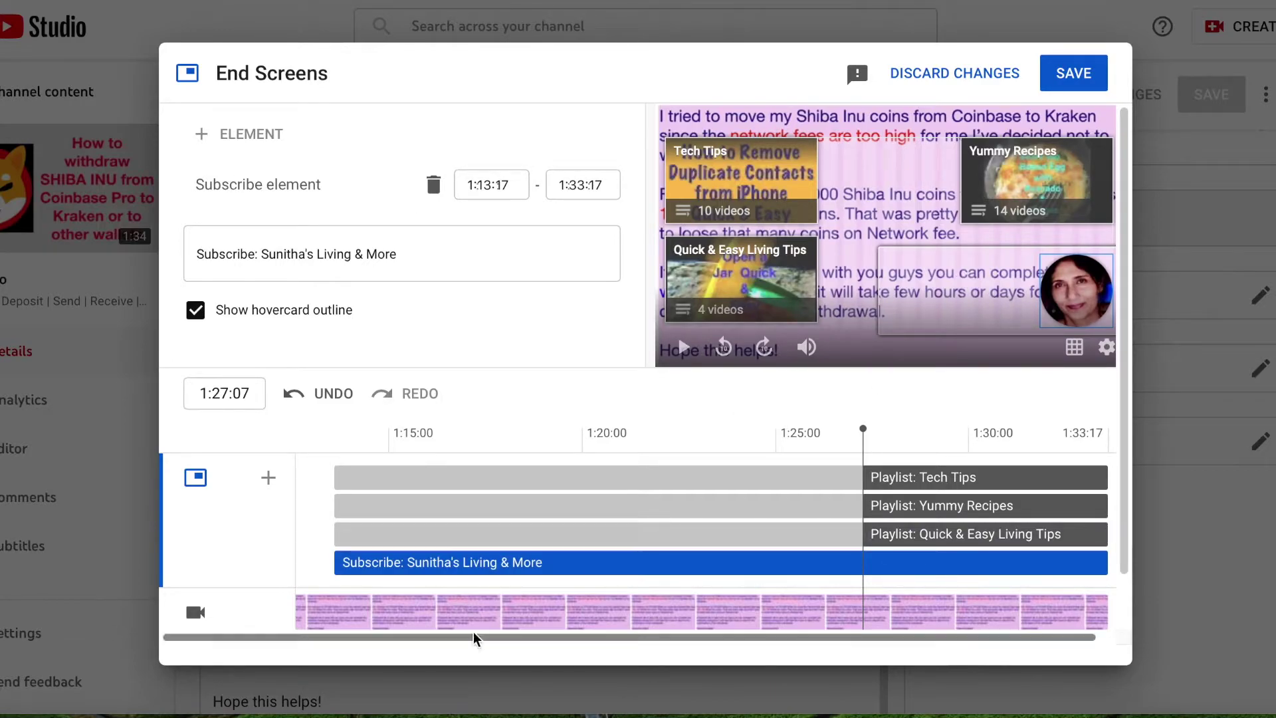
Step: Make the subscribe element start at 1:27:07, then exit the editor, discarding changes
drag(337, 565, 865, 550)
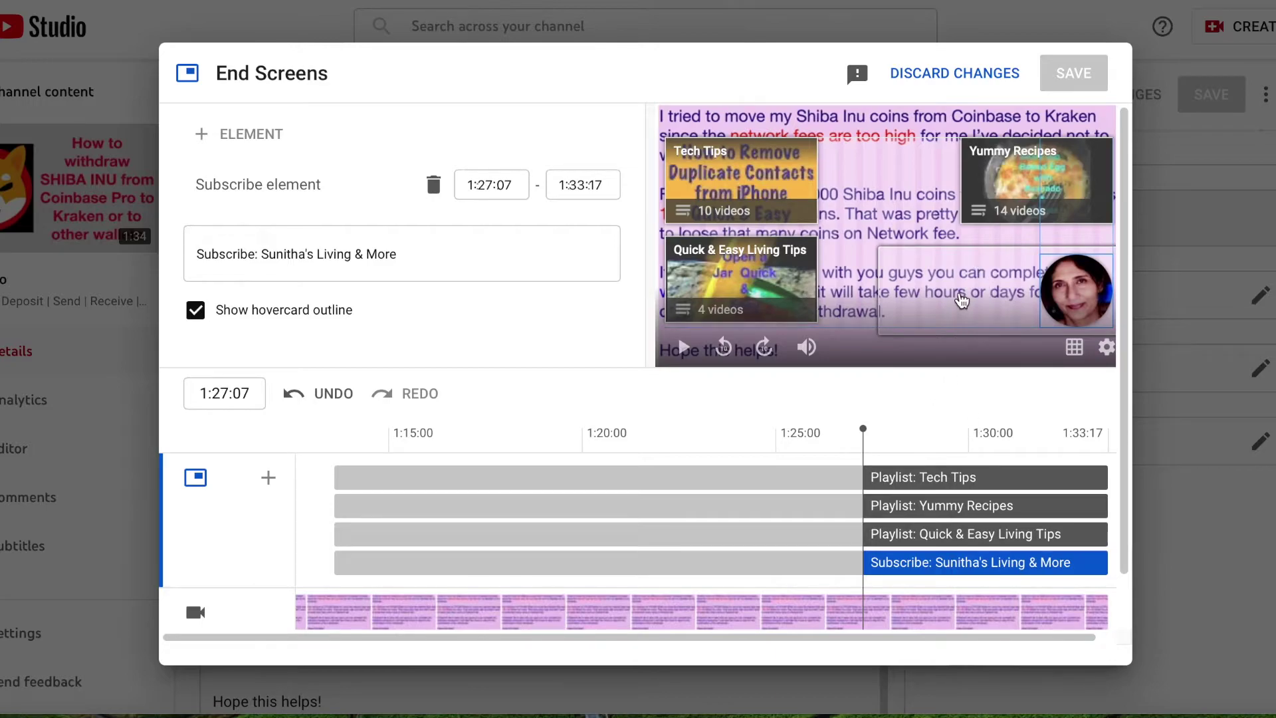
click(726, 412)
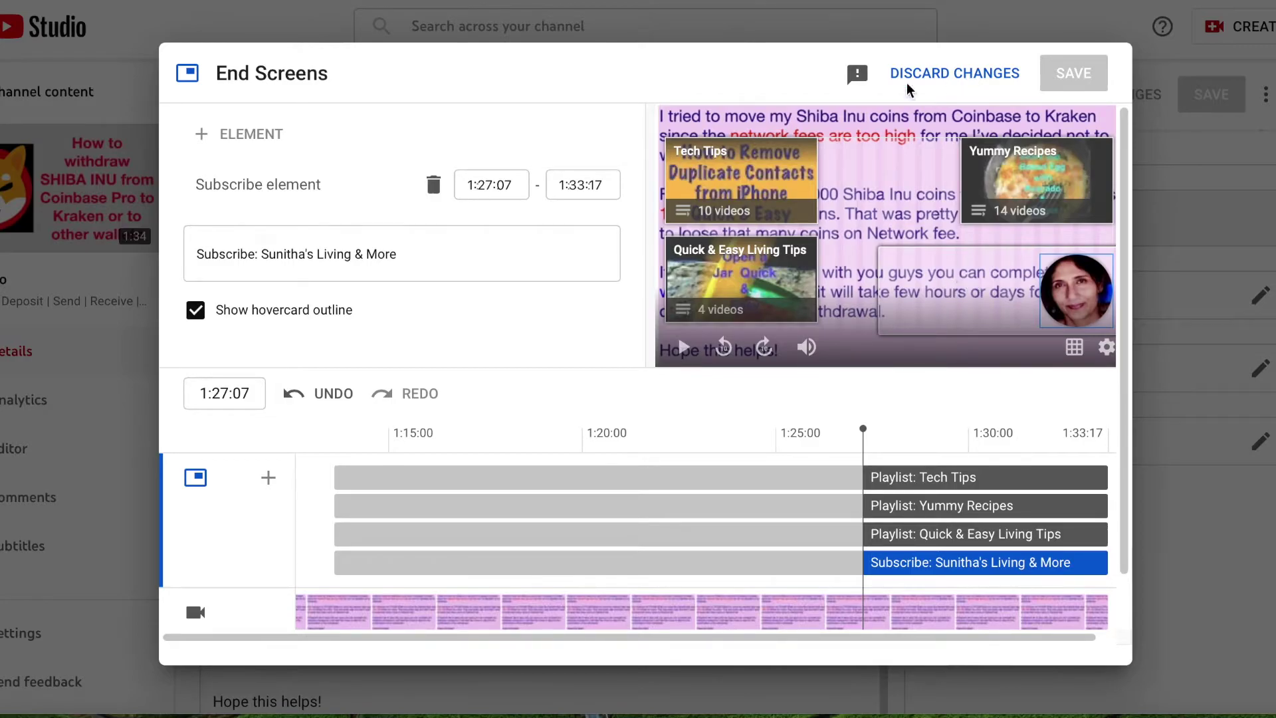
click(926, 85)
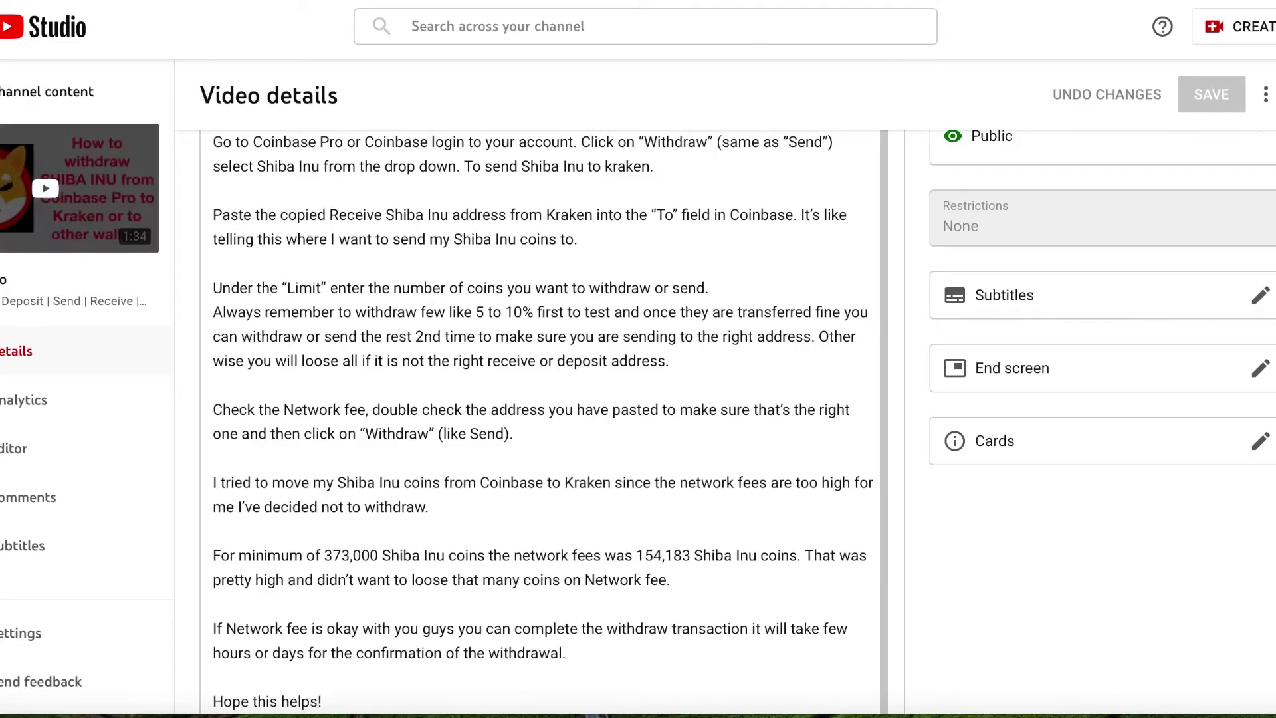
Step: Watch the video, check the watermark's Subscribe card, and jump ahead to 1:04 to finish it
mouse_move(349, 317)
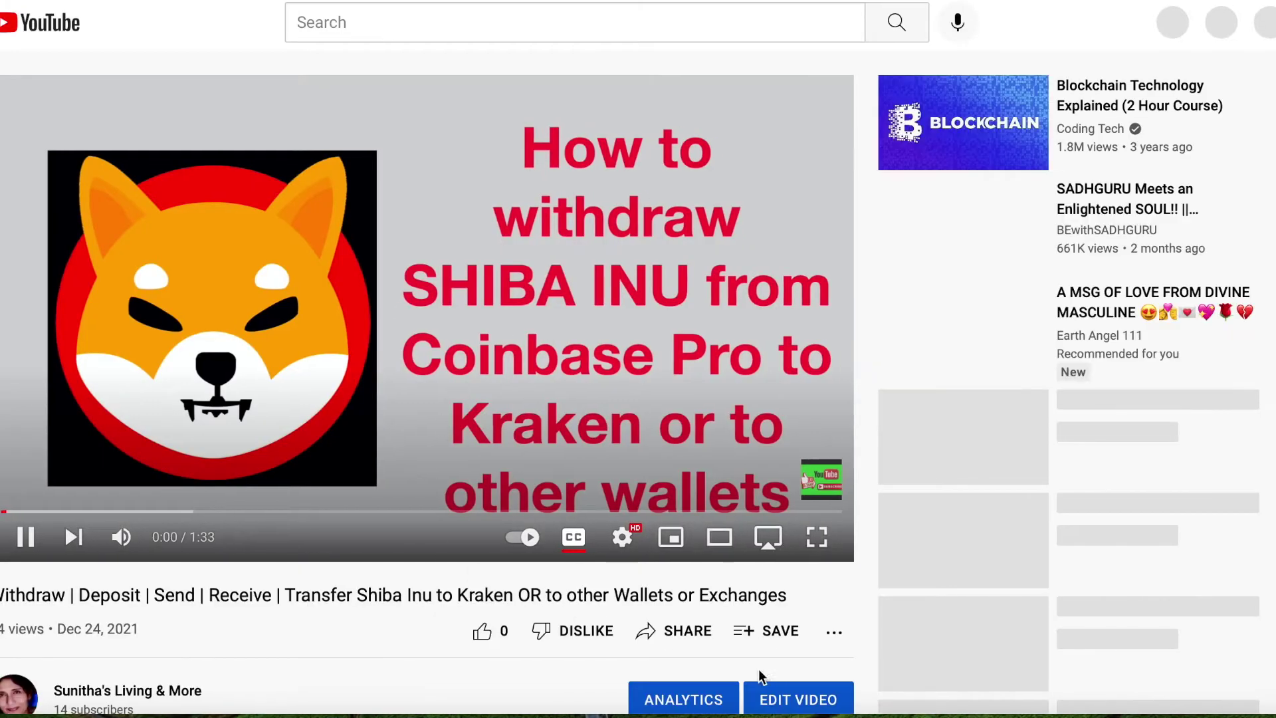
mouse_move(827, 491)
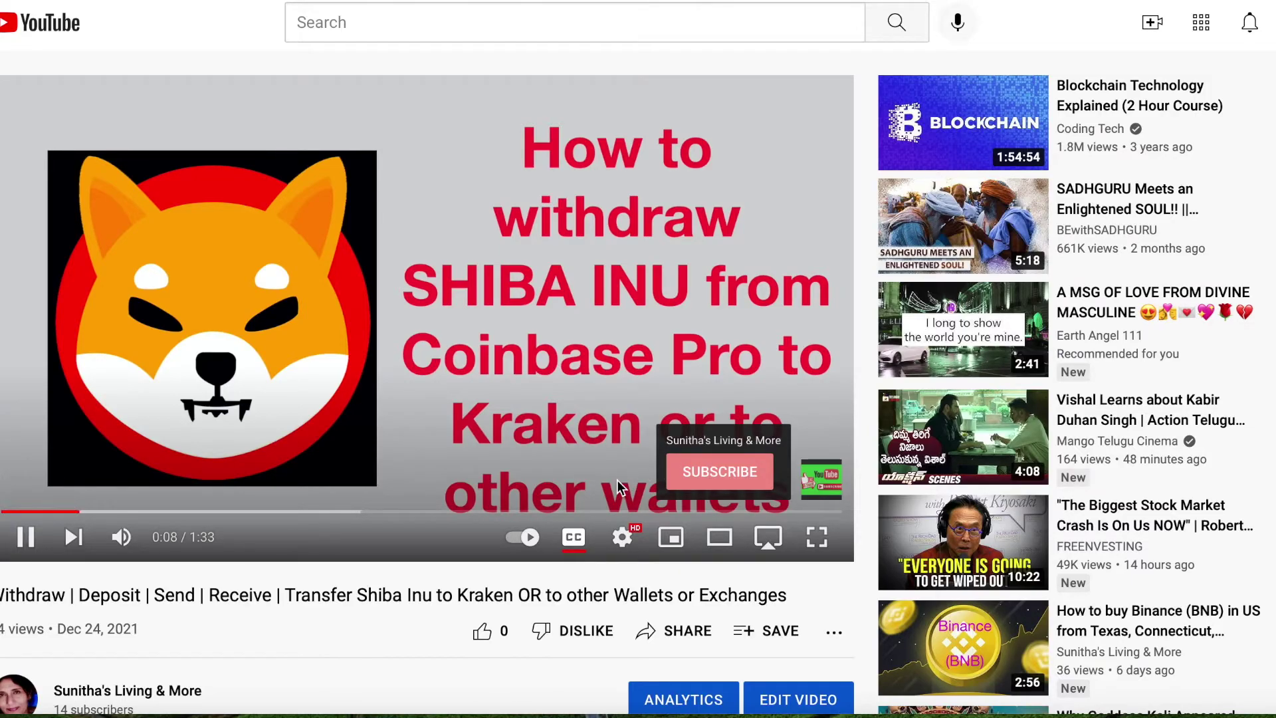
scroll(478, 494, down, 3)
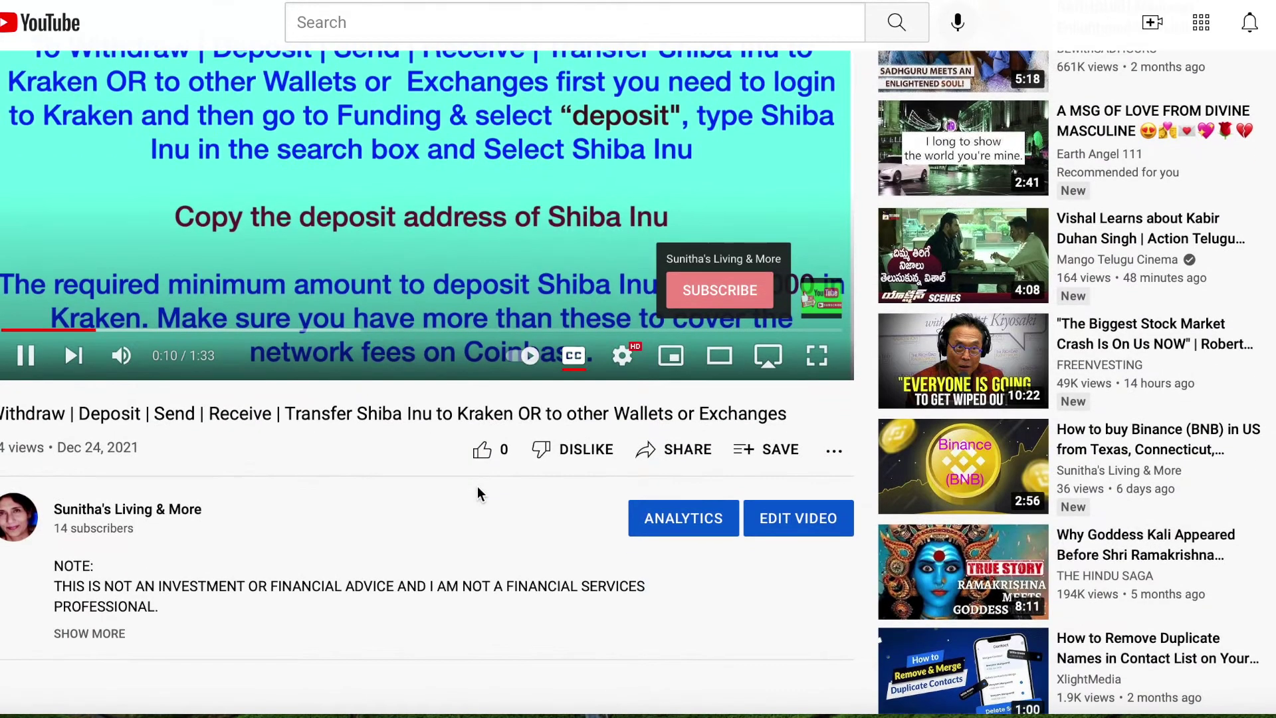
scroll(477, 493, down, 1)
scroll(478, 493, up, 3)
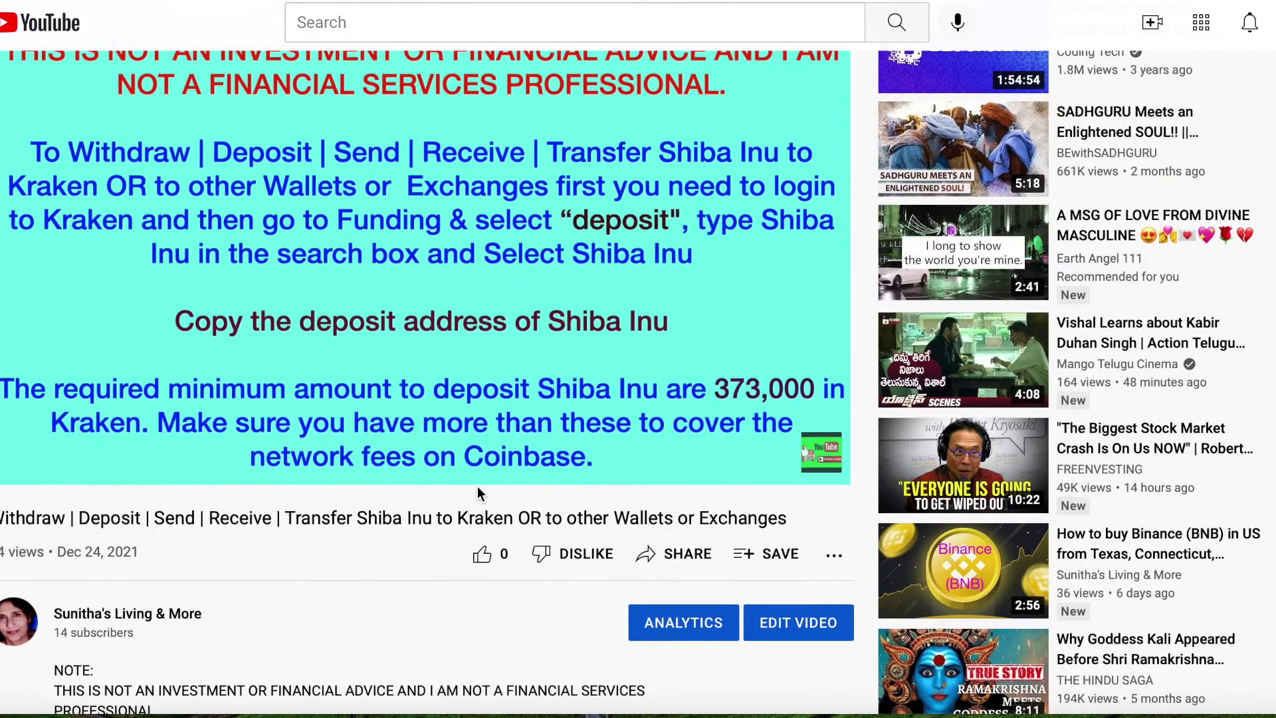
scroll(546, 582, down, 2)
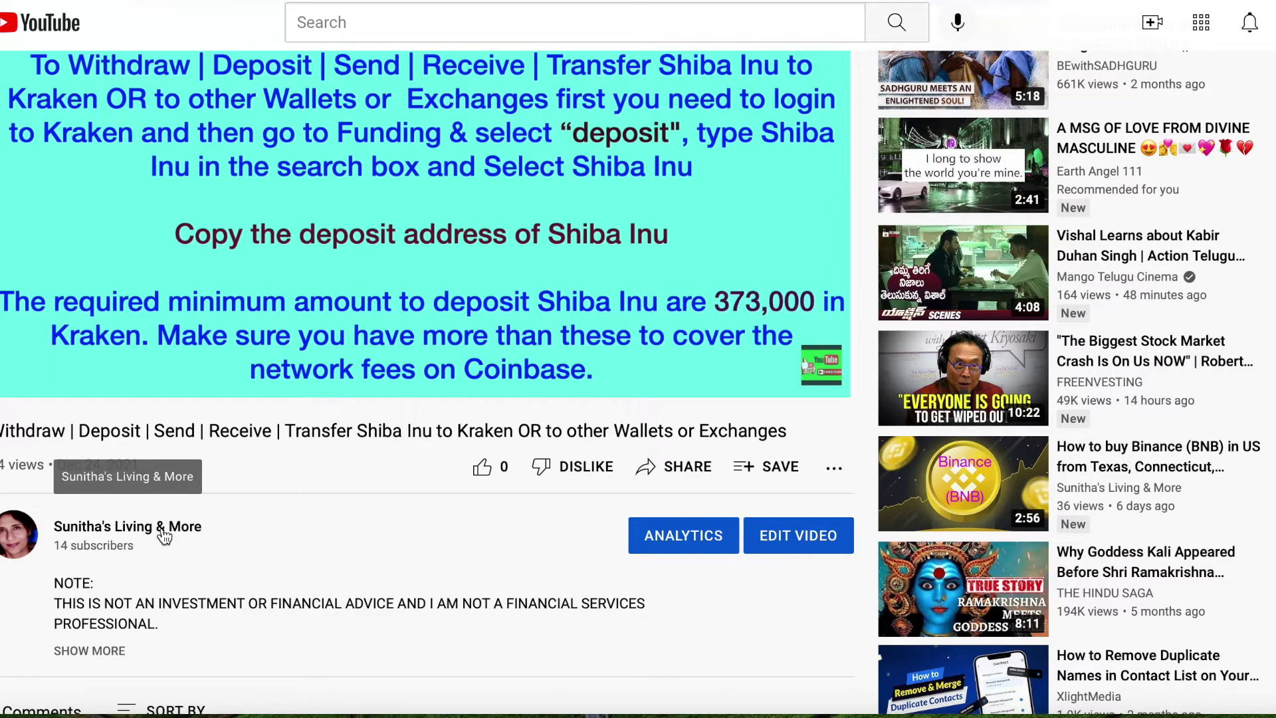
scroll(581, 537, up, 3)
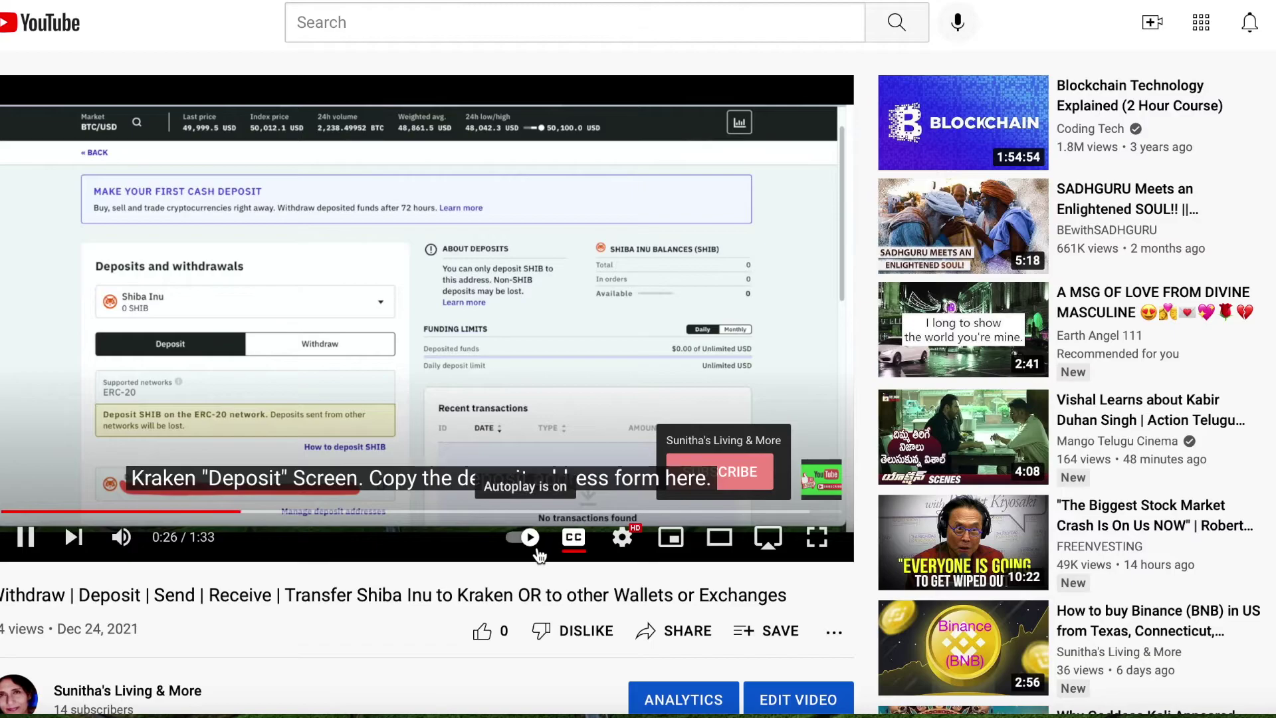
click(579, 512)
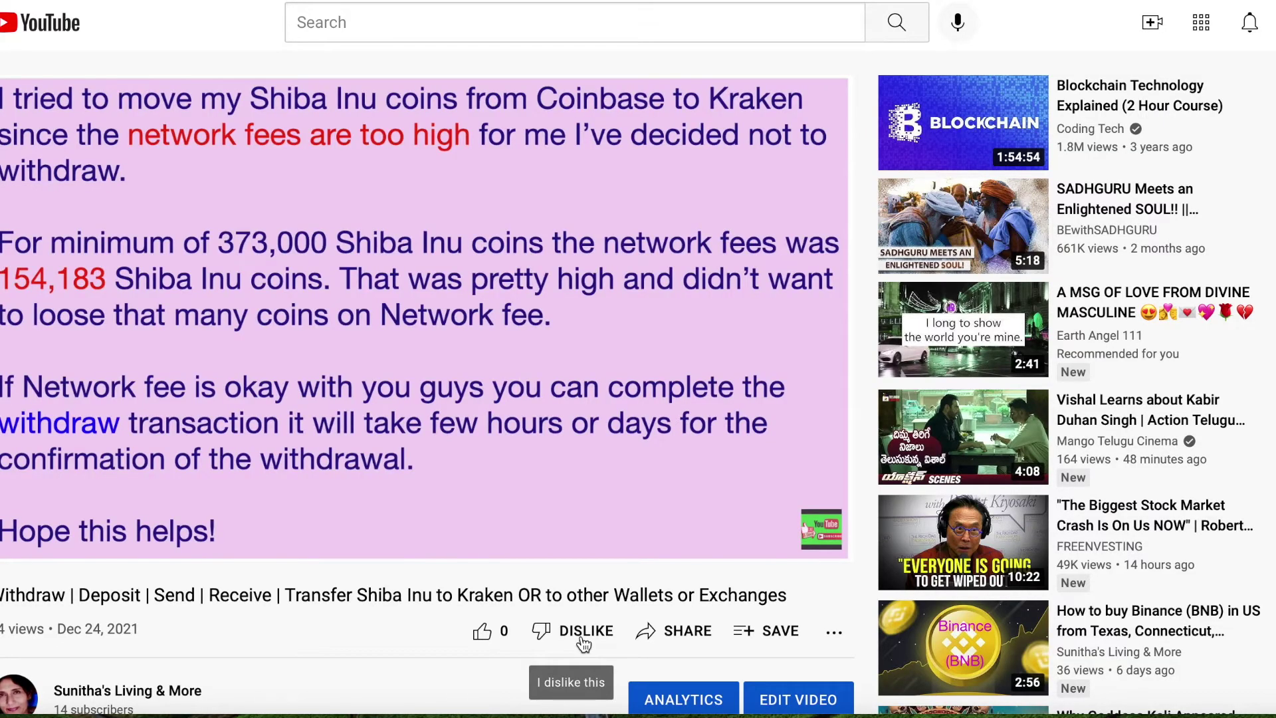
mouse_move(279, 539)
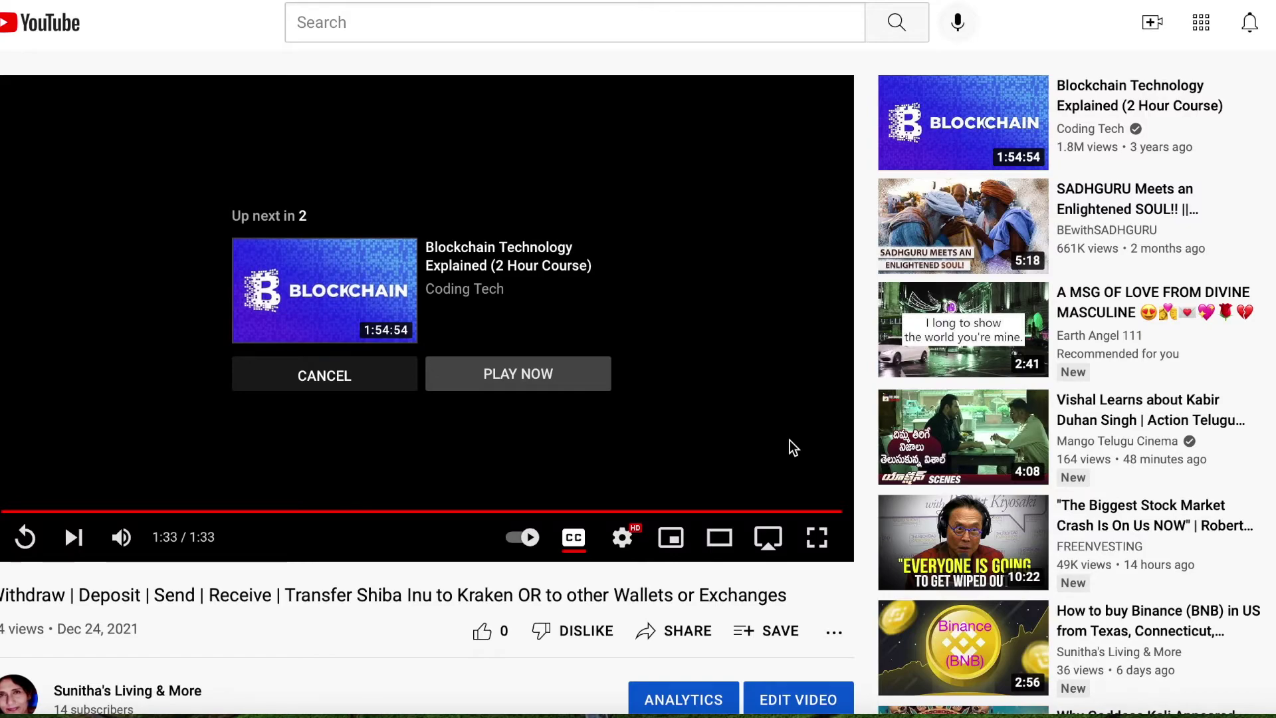
Step: Go from the account menu to Your channel, then open its Branding settings at Video watermark
click(686, 1)
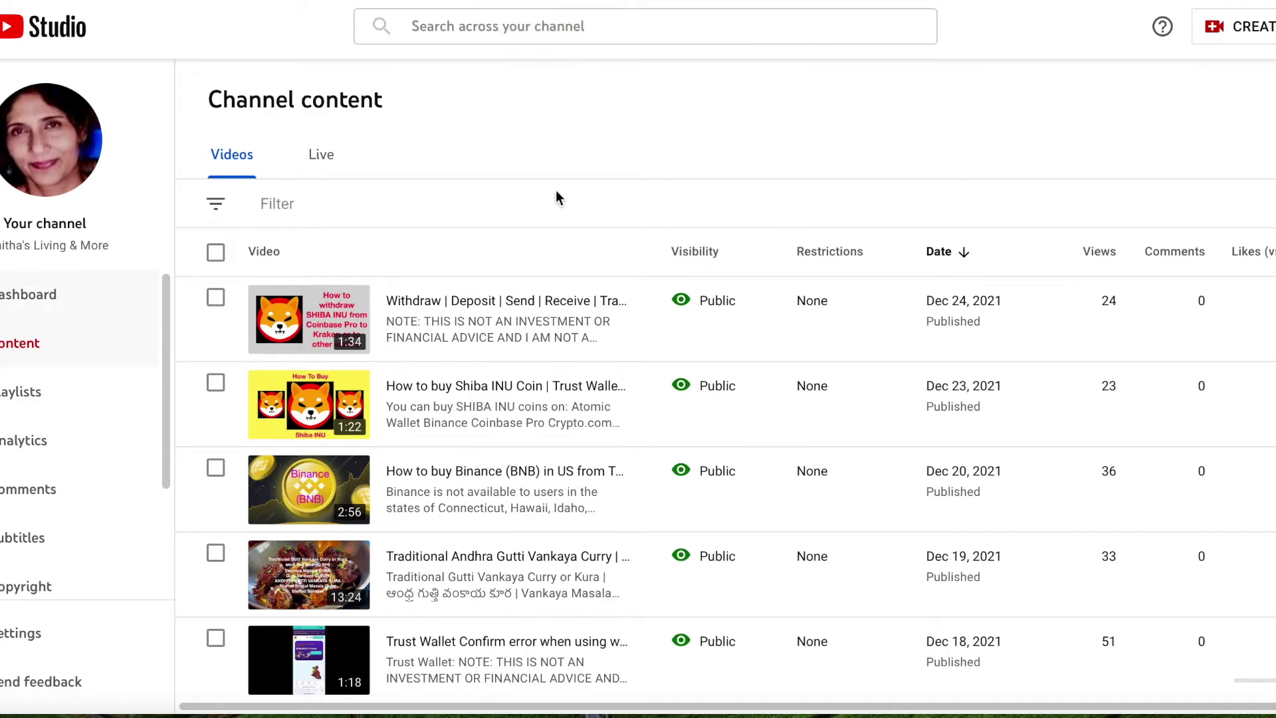
click(1270, 26)
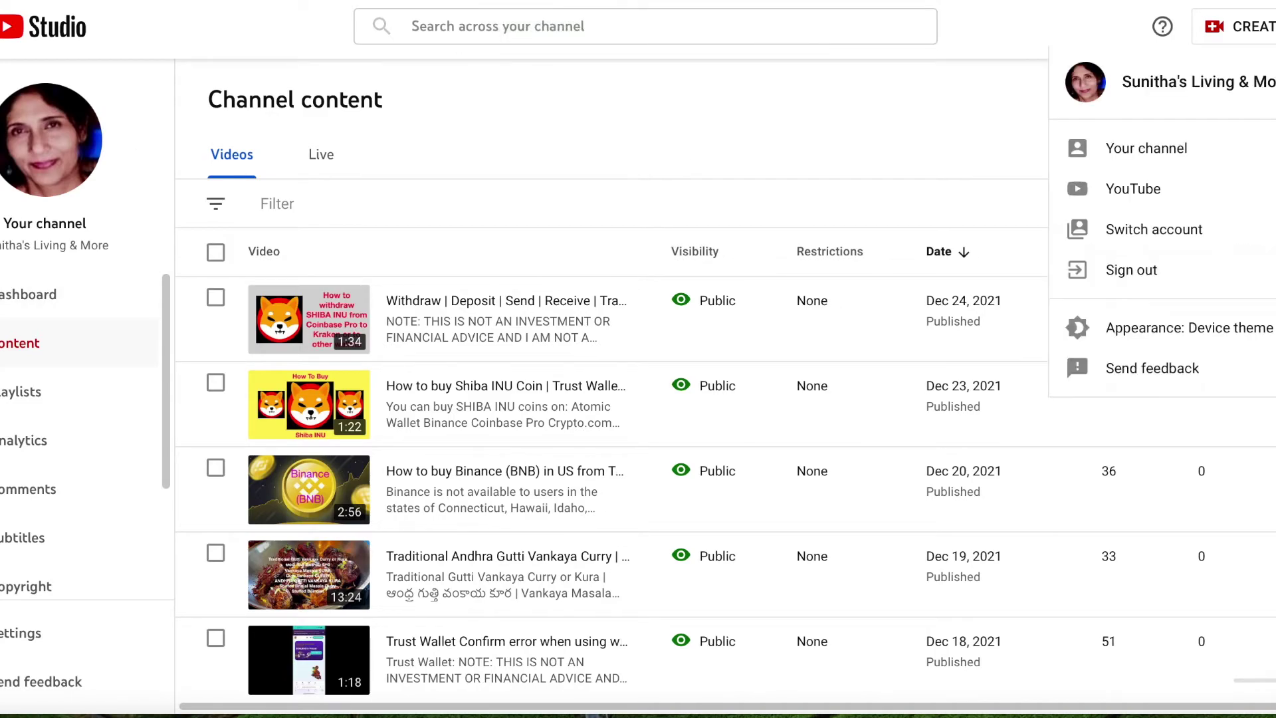
click(1146, 148)
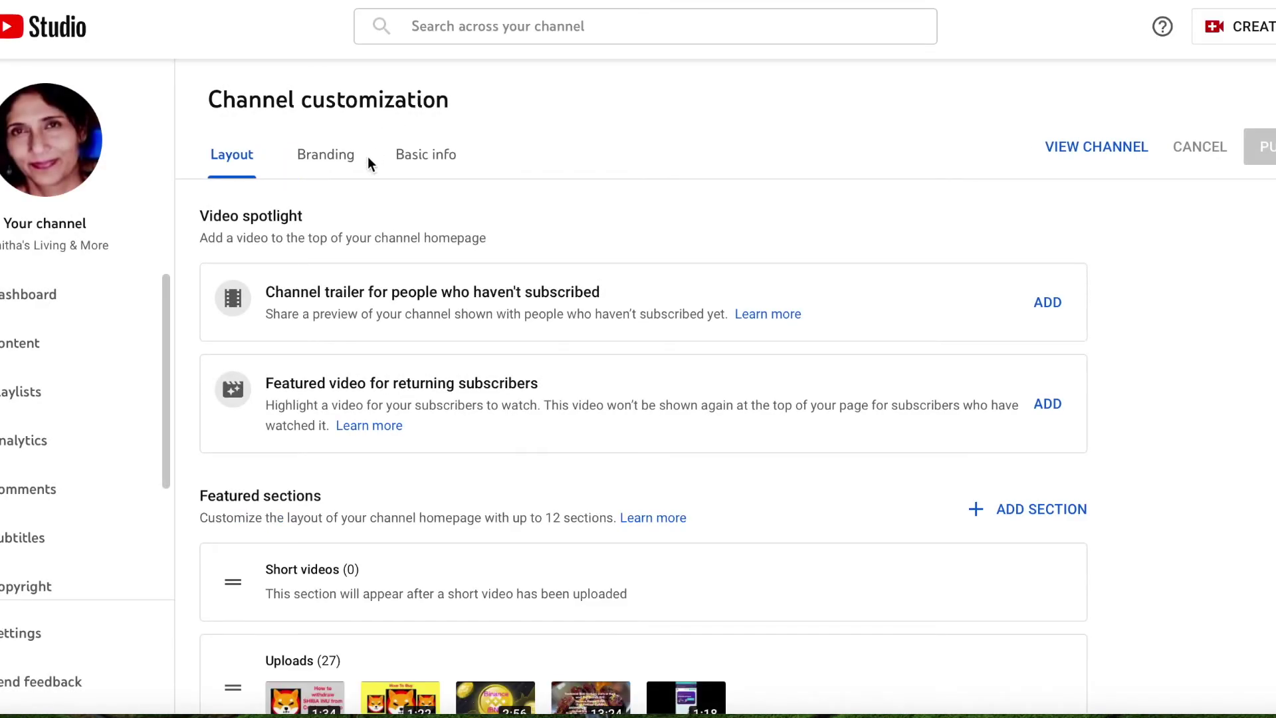
click(330, 154)
scroll(813, 397, down, 4)
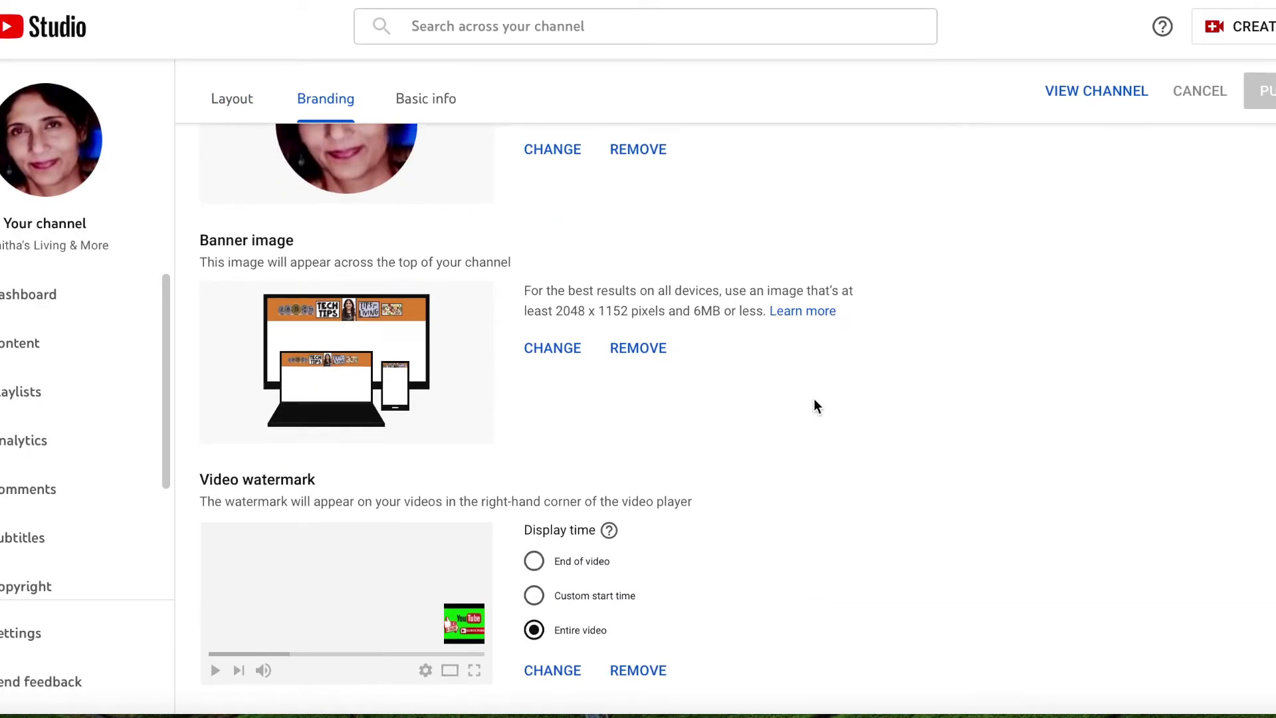